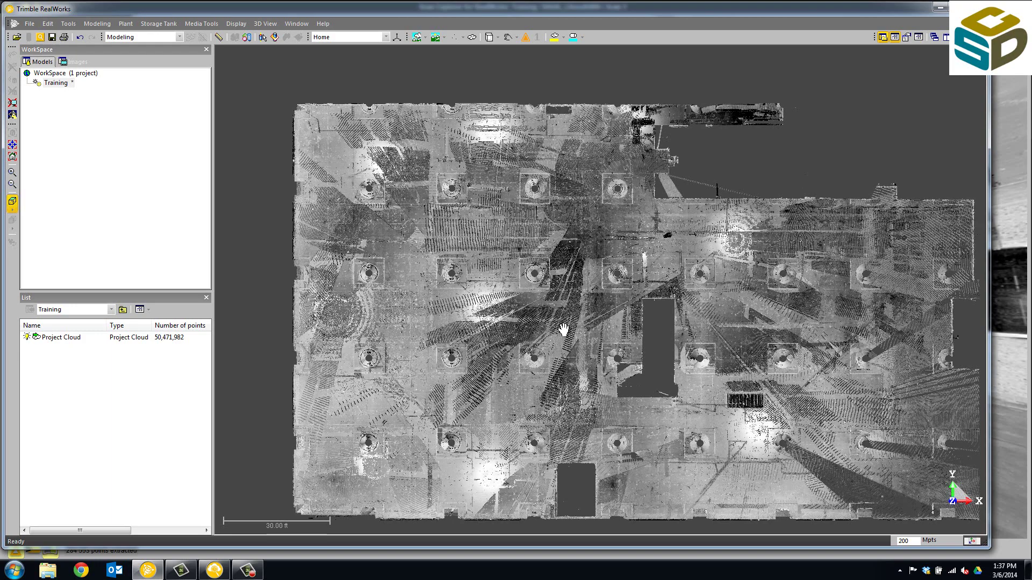
# Step: Switch to Scan Explorer, create the outlined 5G2 column points as a cloud in RealWorks, and return to RealWorks
pyautogui.moveTo(563, 330); pyautogui.dragTo(543, 324, button='middle')
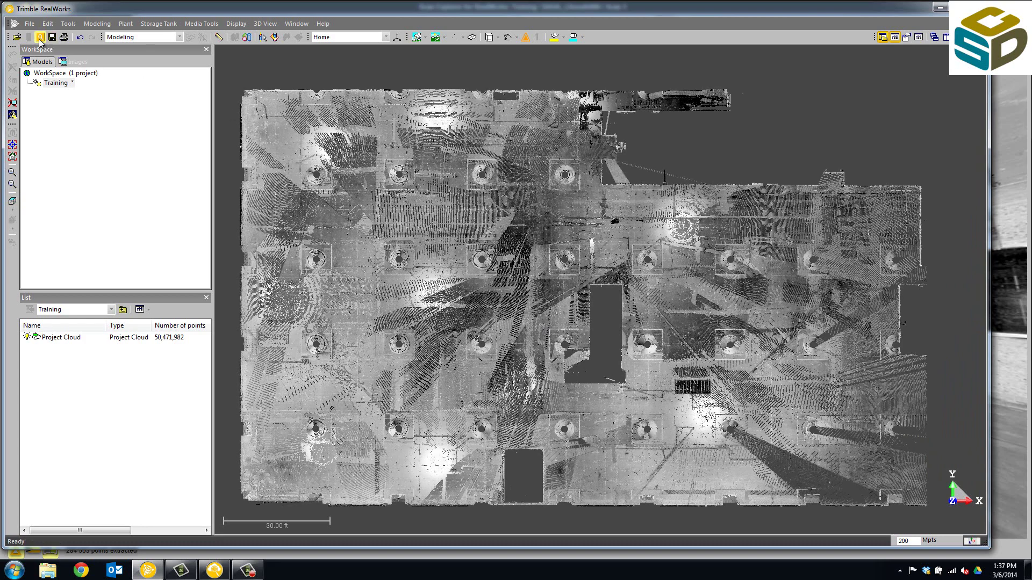
pyautogui.hotkey('alt', 'Tab')
pyautogui.moveTo(614, 205); pyautogui.dragTo(532, 241)
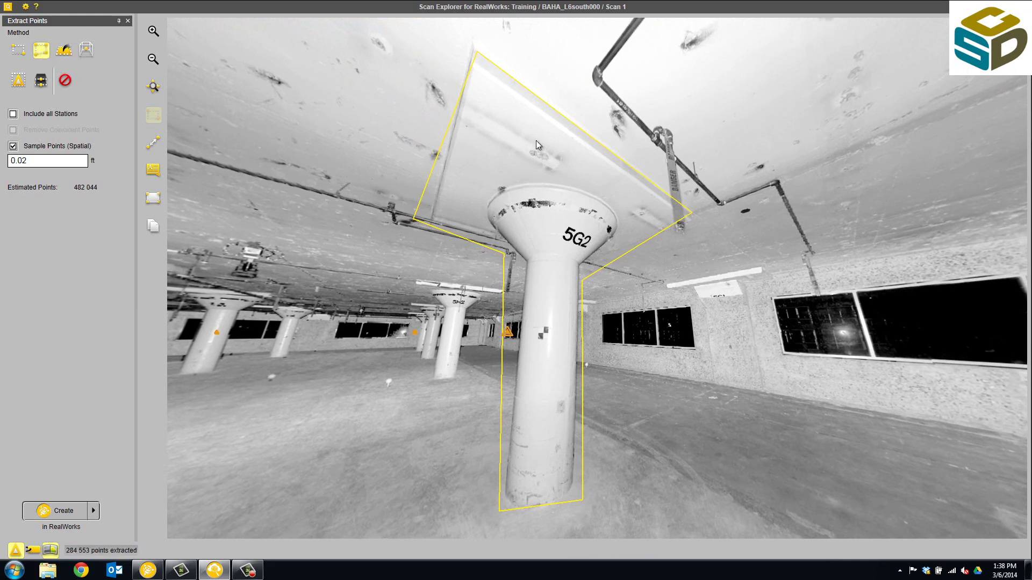
pyautogui.click(66, 511)
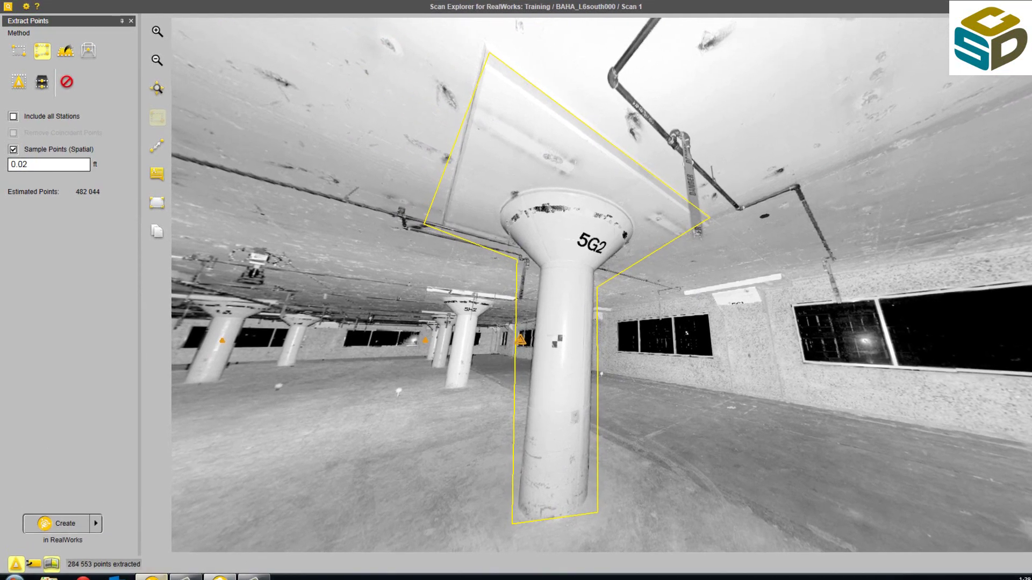
pyautogui.click(148, 570)
pyautogui.moveTo(841, 170); pyautogui.dragTo(642, 89, button='middle')
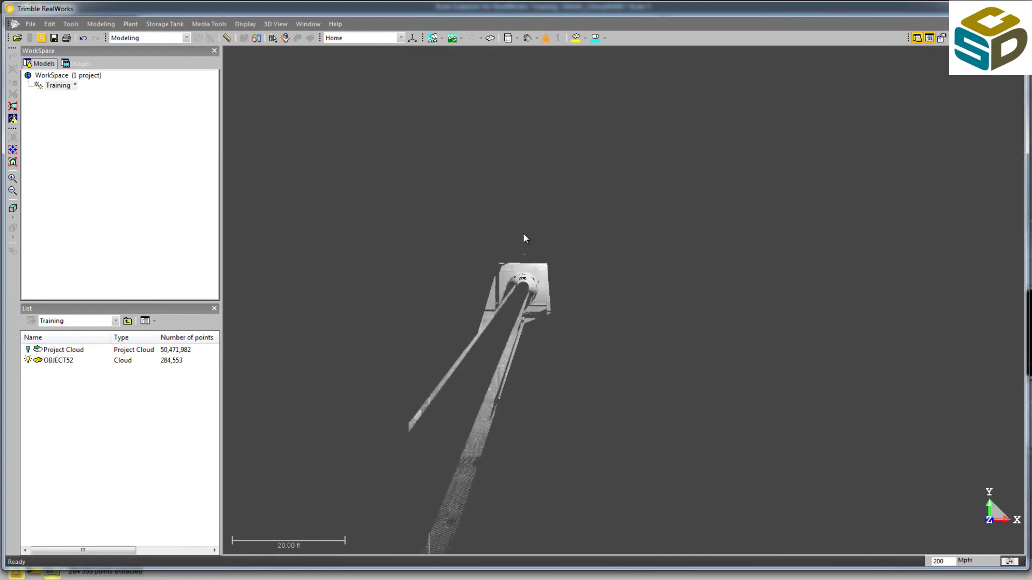
# Step: Open the extracted column cloud OBJECT52 in the Cloud-Based Modeler, with the column seen upright from the side
pyautogui.moveTo(486, 249); pyautogui.dragTo(709, 301)
pyautogui.scroll(3, 631, 327)
pyautogui.scroll(3, 634, 328)
pyautogui.moveTo(647, 274); pyautogui.dragTo(599, 54, button='middle')
pyautogui.moveTo(588, 215); pyautogui.dragTo(611, 214)
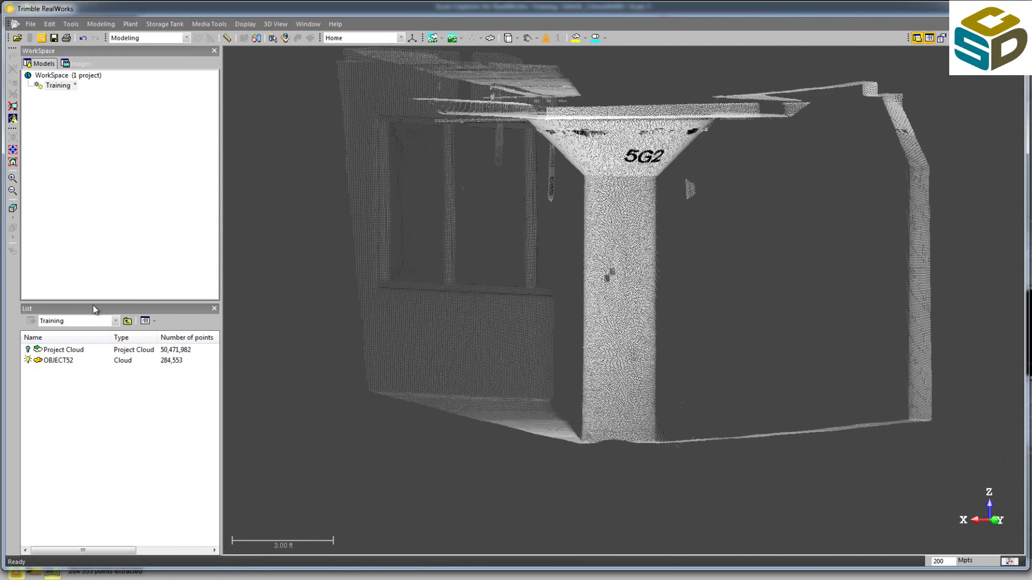
pyautogui.click(67, 360)
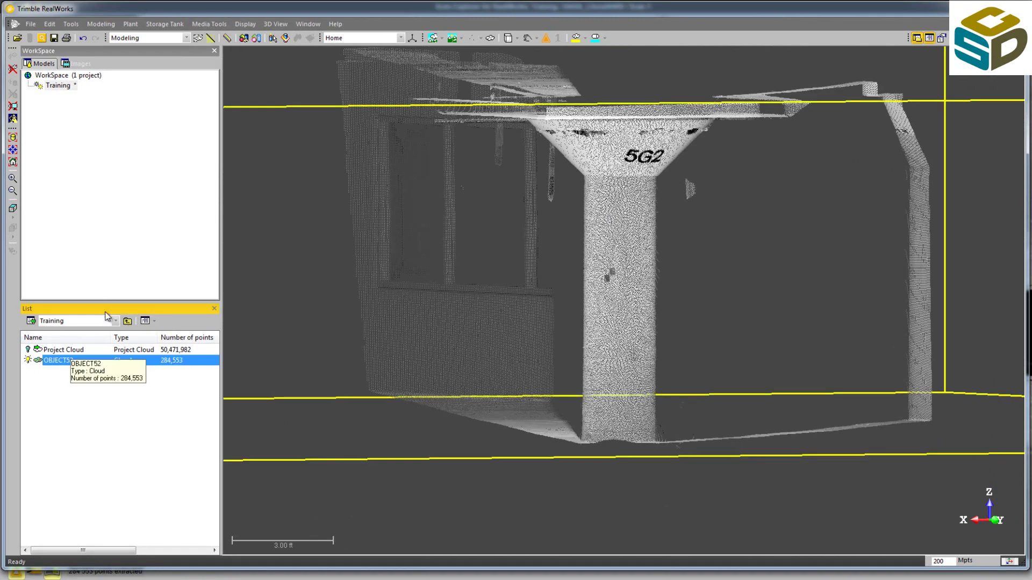
pyautogui.click(245, 39)
pyautogui.moveTo(603, 196); pyautogui.dragTo(638, 216)
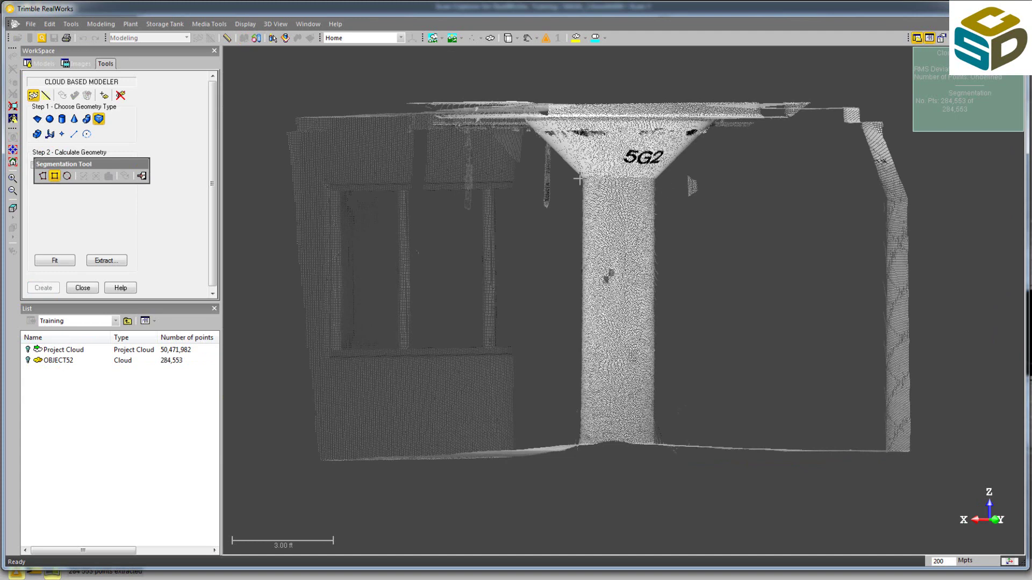
# Step: Isolate the column shaft points with a rectangular fence from the side and a circular fence from above, keeping the inside points
pyautogui.moveTo(581, 178); pyautogui.dragTo(656, 444)
pyautogui.press('i')
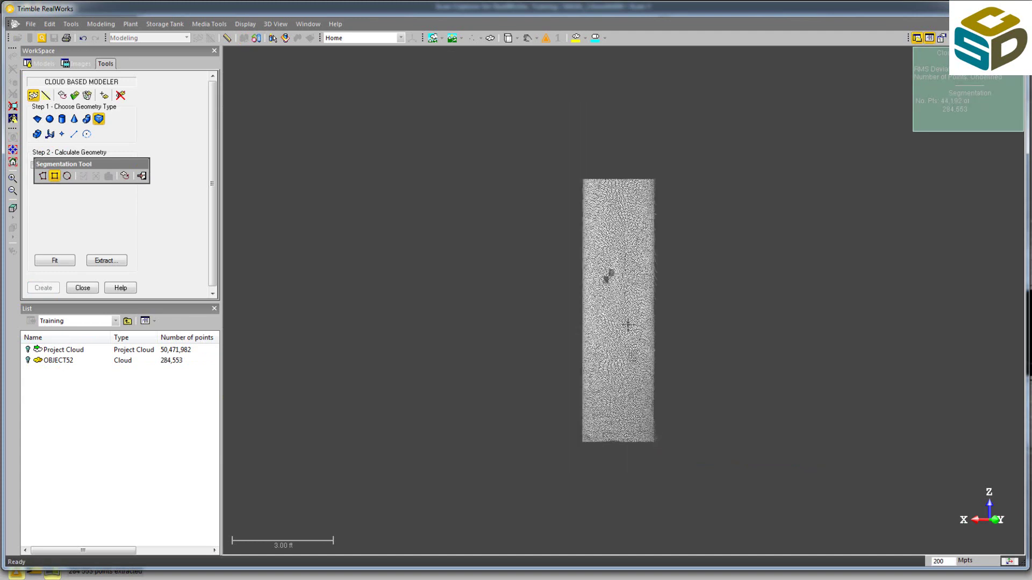
pyautogui.press('c')
pyautogui.click(617, 228)
pyautogui.moveTo(630, 323); pyautogui.dragTo(633, 430)
pyautogui.moveTo(632, 382); pyautogui.dragTo(648, 275, button='middle')
pyautogui.scroll(-6, 646, 274)
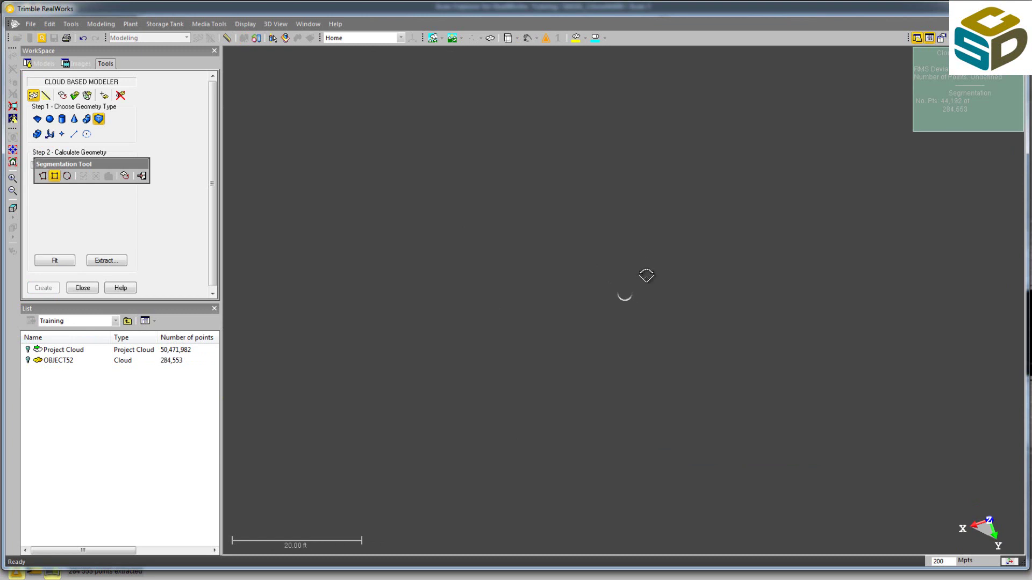
pyautogui.scroll(7, 646, 274)
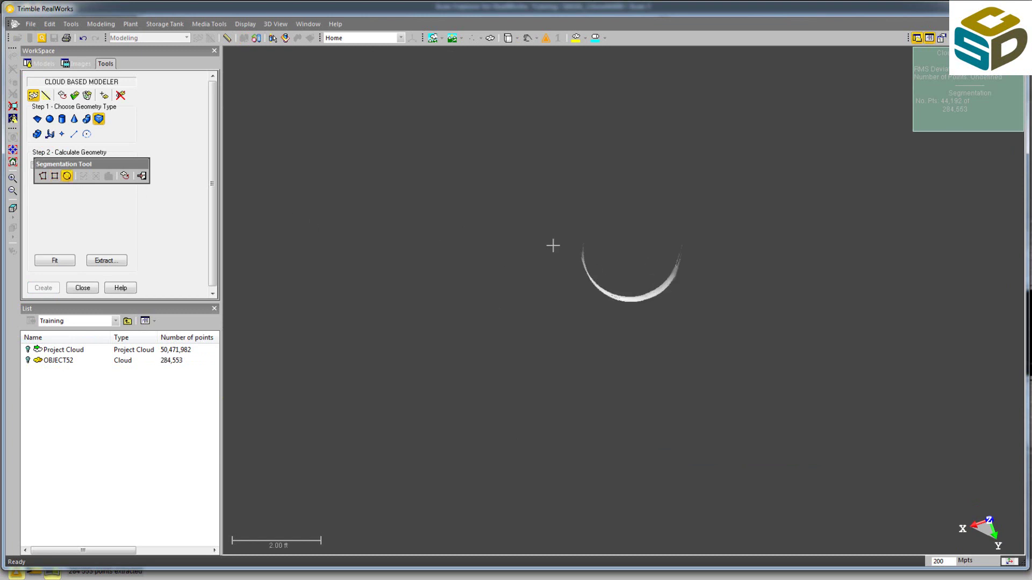
pyautogui.moveTo(578, 248)
pyautogui.mouseDown()
pyautogui.moveTo(675, 272)
pyautogui.moveTo(688, 257)
pyautogui.mouseUp()
pyautogui.press('i')
# Step: Fit a cylinder to the isolated shaft points and create it
pyautogui.press('c')
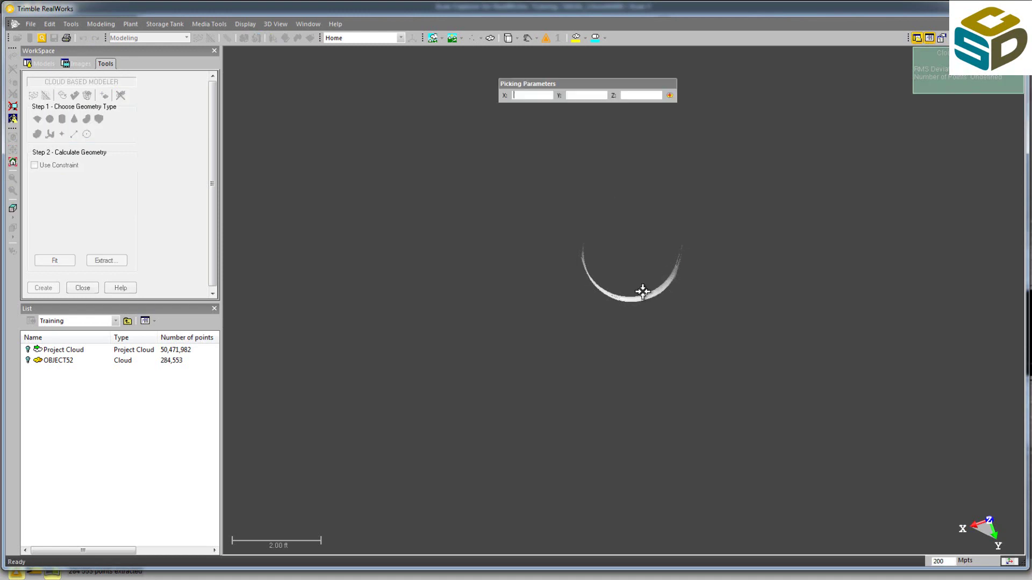
pyautogui.moveTo(645, 279); pyautogui.dragTo(638, 221)
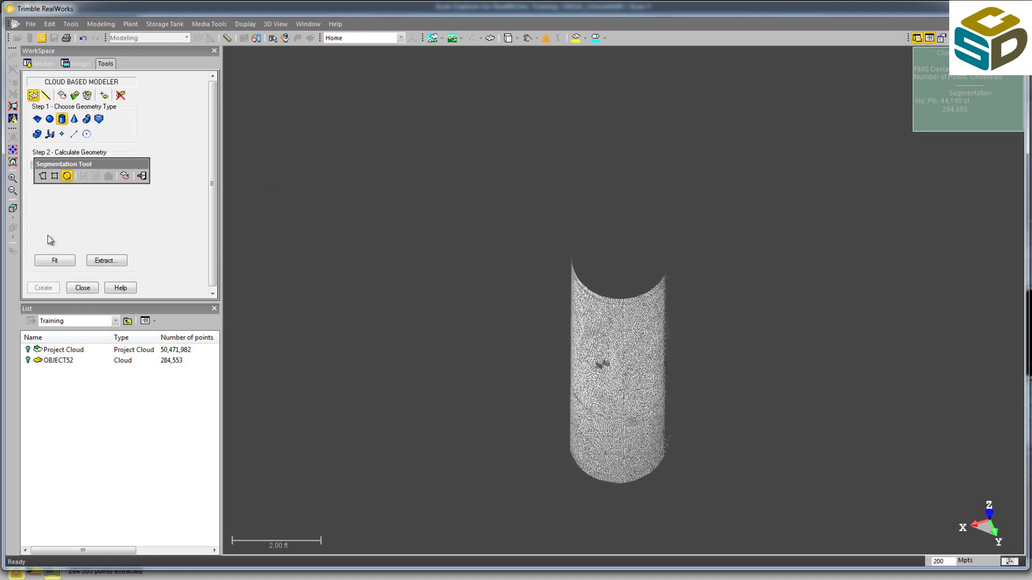
pyautogui.click(55, 260)
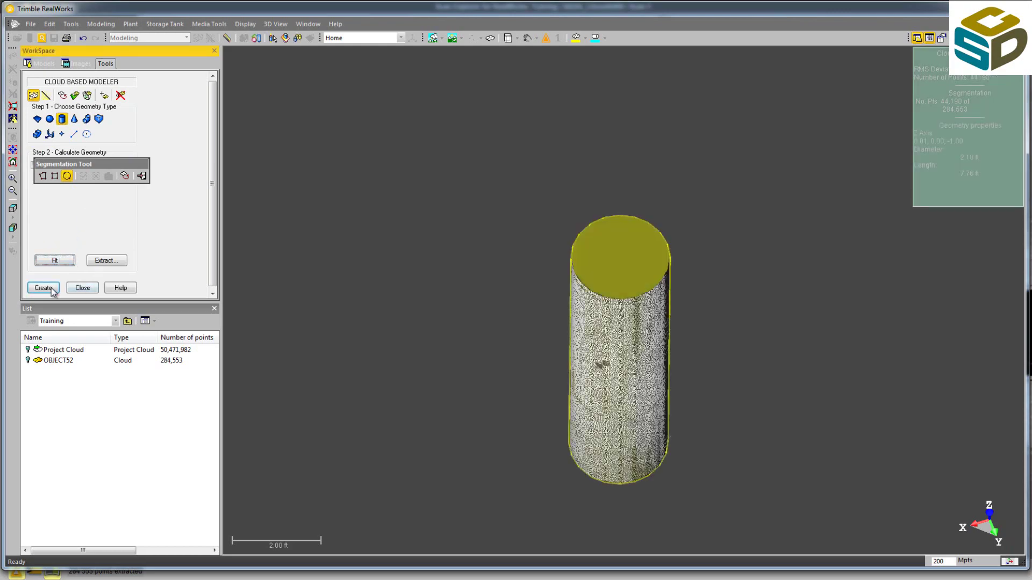
pyautogui.click(47, 289)
# Step: Fence the flared capital above the shaft with a rectangle in side view and keep the points inside
pyautogui.moveTo(631, 213); pyautogui.dragTo(625, 234)
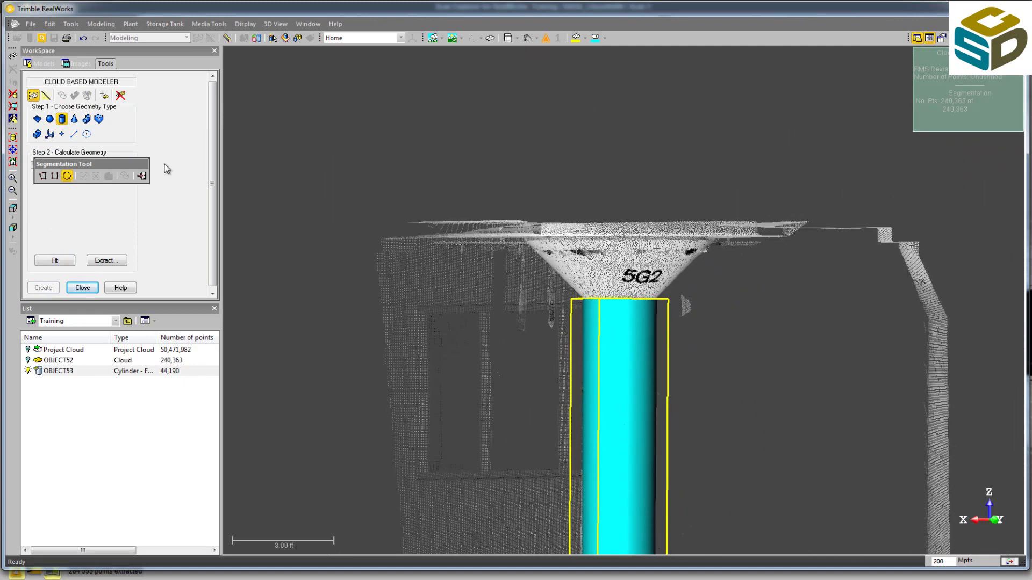
pyautogui.click(55, 176)
pyautogui.moveTo(523, 240); pyautogui.dragTo(719, 299)
pyautogui.click(718, 298)
pyautogui.press('i')
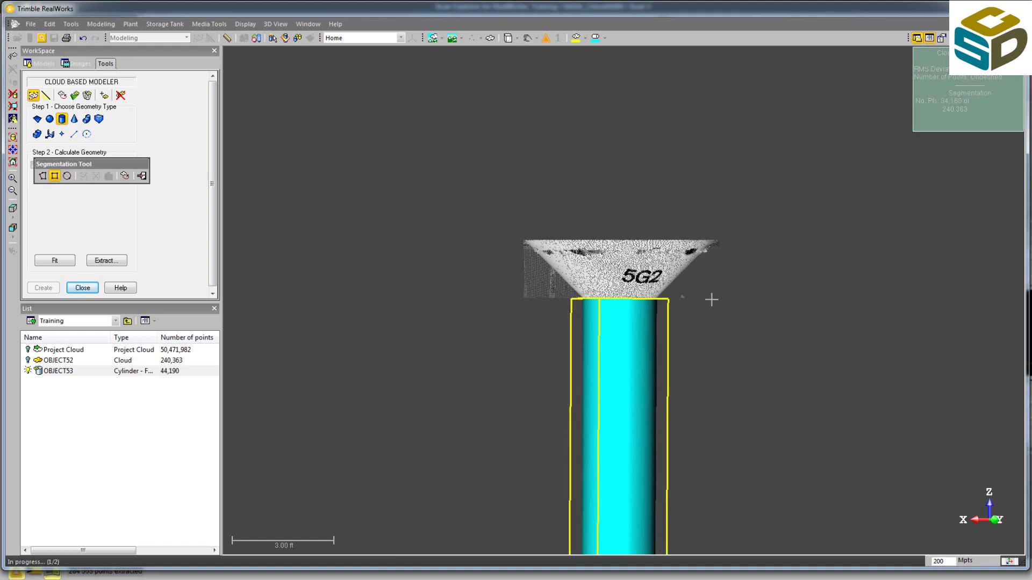
# Step: Trim the capital points from above with a circular fence around its rim, keeping the inside
pyautogui.moveTo(645, 274); pyautogui.dragTo(646, 400)
pyautogui.moveTo(645, 399)
pyautogui.mouseDown(button='middle')
pyautogui.moveTo(645, 322)
pyautogui.moveTo(643, 405)
pyautogui.mouseUp(button='middle')
pyautogui.click(67, 176)
pyautogui.click(523, 289)
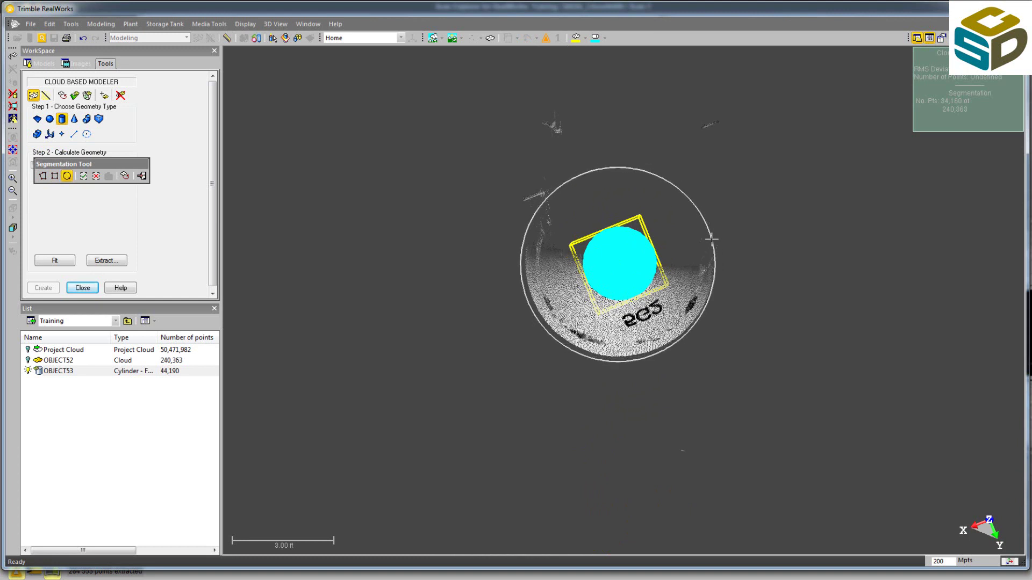
pyautogui.click(712, 240)
pyautogui.press('i')
# Step: Fit a cone to the isolated capital points and create it
pyautogui.moveTo(652, 277); pyautogui.dragTo(643, 123)
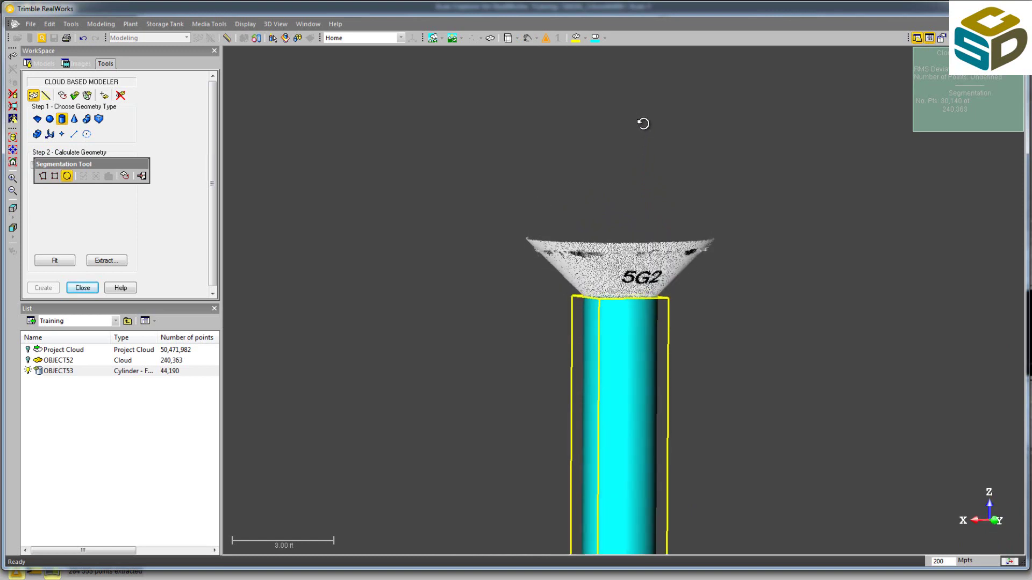
pyautogui.click(75, 119)
pyautogui.click(60, 262)
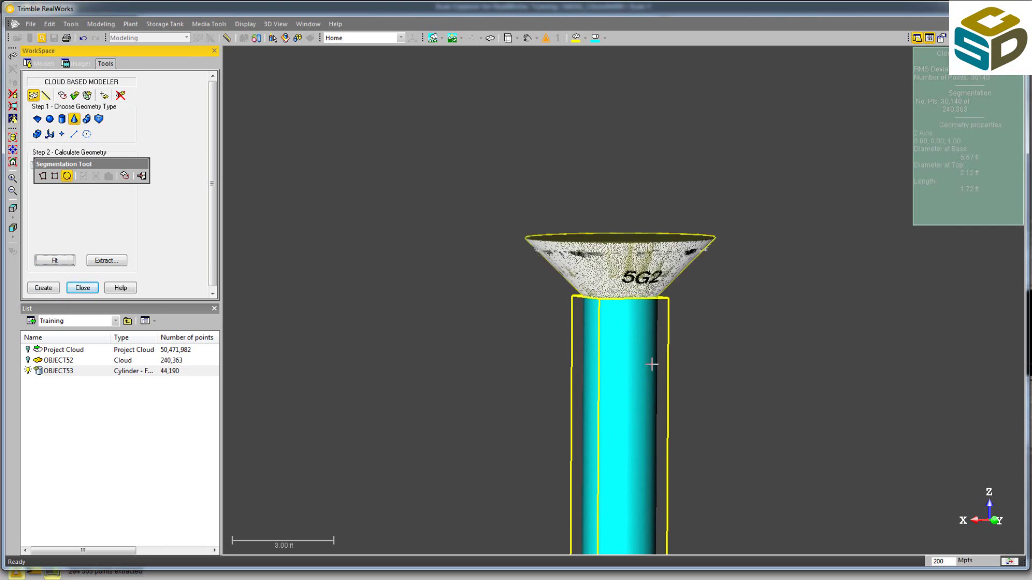
pyautogui.moveTo(652, 368); pyautogui.dragTo(723, 355)
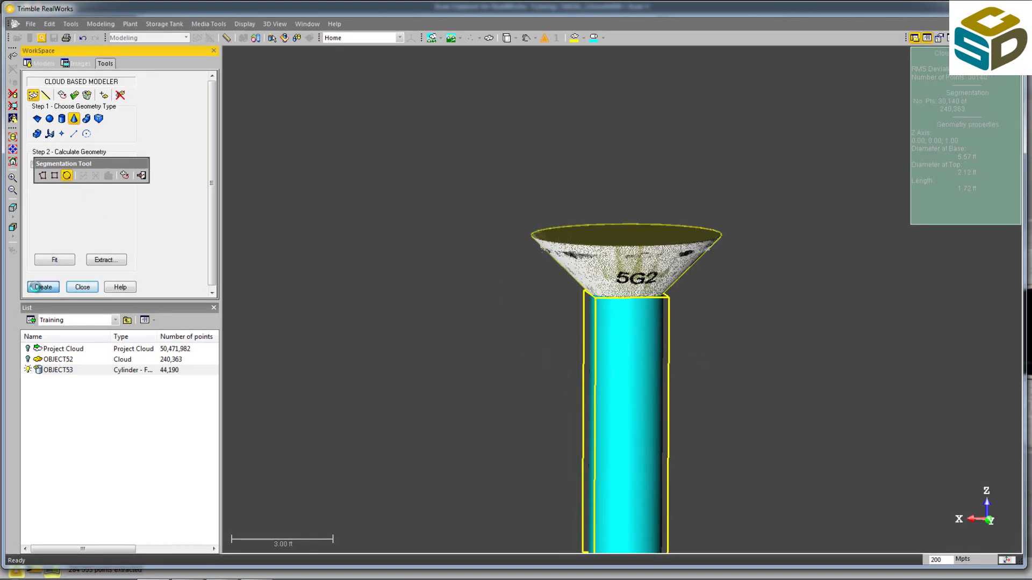
pyautogui.click(43, 288)
# Step: Isolate the square drop panel above the capital with rectangular fences from the side and from above, keeping the inside points
pyautogui.moveTo(553, 331); pyautogui.dragTo(510, 312)
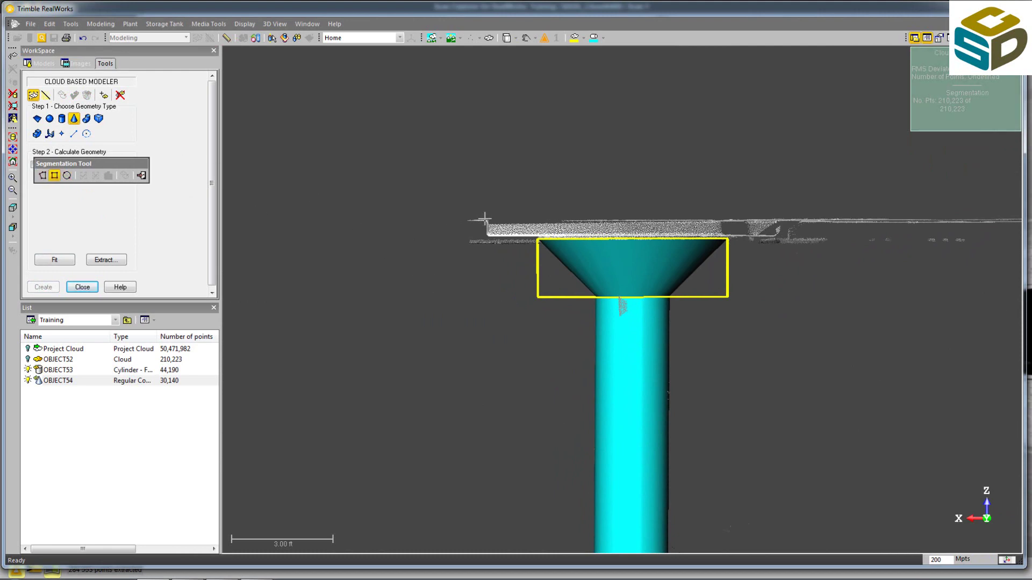
pyautogui.moveTo(484, 219); pyautogui.dragTo(777, 233)
pyautogui.press('i')
pyautogui.moveTo(672, 231); pyautogui.dragTo(662, 409)
pyautogui.moveTo(649, 201); pyautogui.dragTo(550, 393)
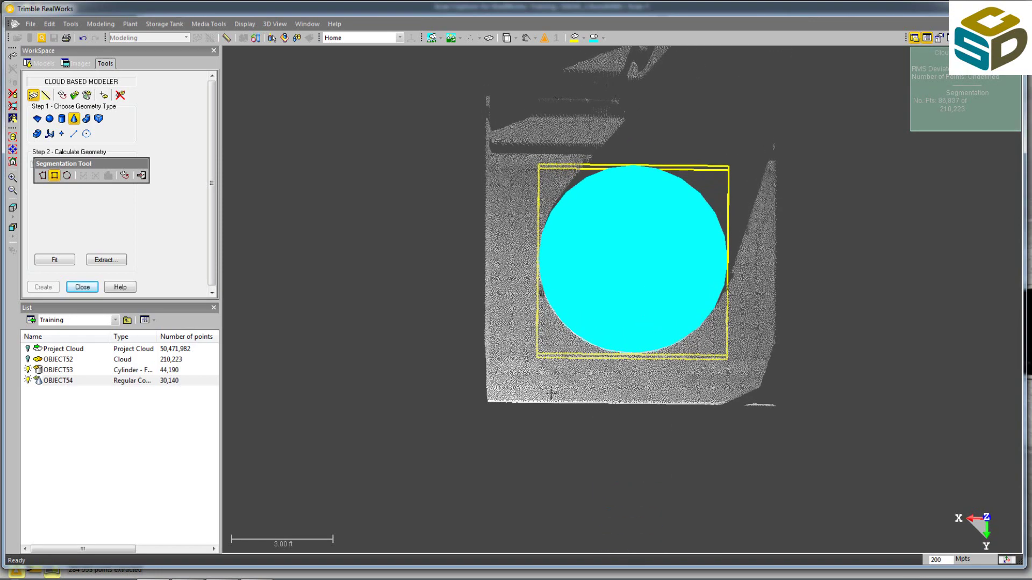
pyautogui.click(485, 403)
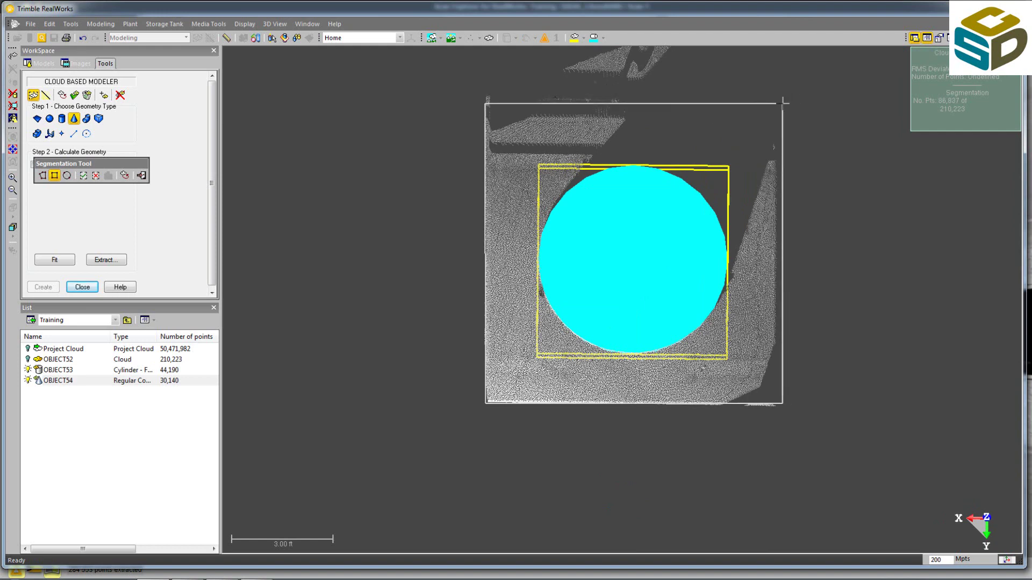
pyautogui.click(783, 102)
pyautogui.press('i')
# Step: Fit a box to the drop panel points, create it, and close the Cloud-Based Modeler
pyautogui.moveTo(689, 357); pyautogui.dragTo(682, 147)
pyautogui.click(98, 118)
pyautogui.click(55, 260)
pyautogui.moveTo(636, 262); pyautogui.dragTo(672, 285)
pyautogui.click(43, 287)
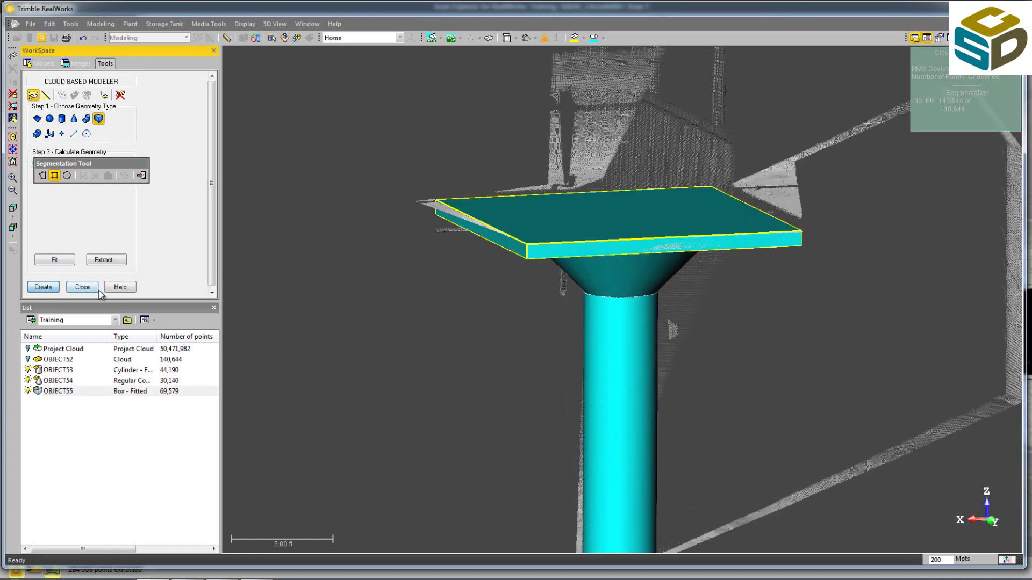
pyautogui.click(82, 287)
# Step: Display the full project cloud and select the cylinder, cone and box that form the column
pyautogui.moveTo(799, 323); pyautogui.dragTo(661, 371)
pyautogui.scroll(-2, 647, 237)
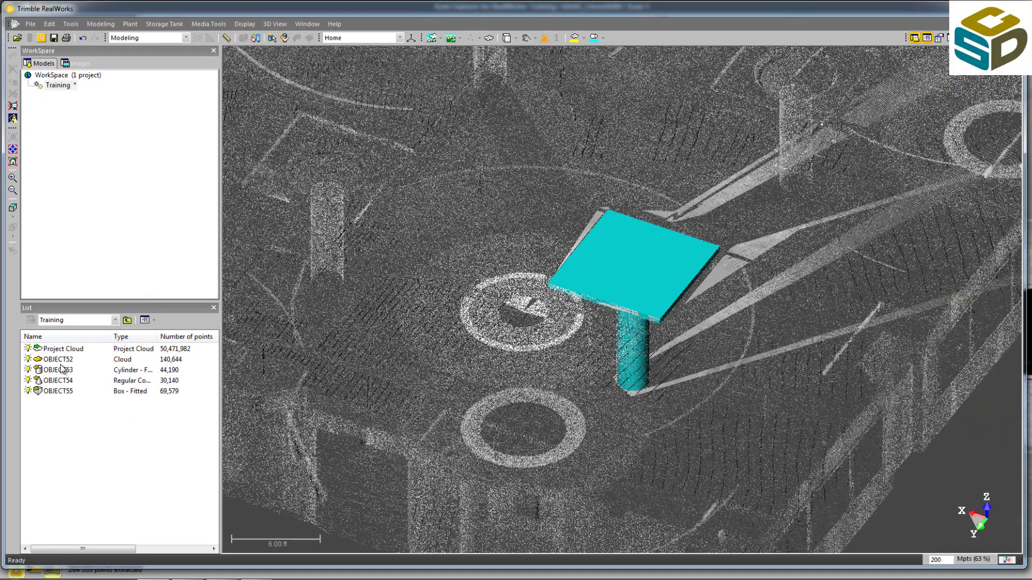
pyautogui.click(61, 370)
pyautogui.keyDown('shift'); pyautogui.click(58, 391); pyautogui.keyUp('shift')
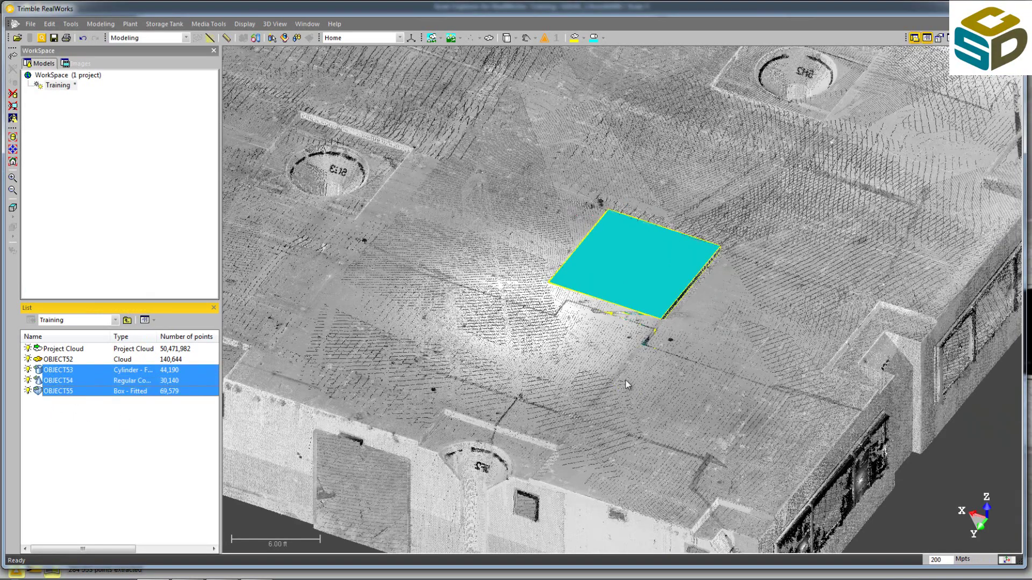
pyautogui.moveTo(615, 362)
pyautogui.mouseDown()
pyautogui.moveTo(692, 376)
pyautogui.moveTo(608, 377)
pyautogui.mouseUp()
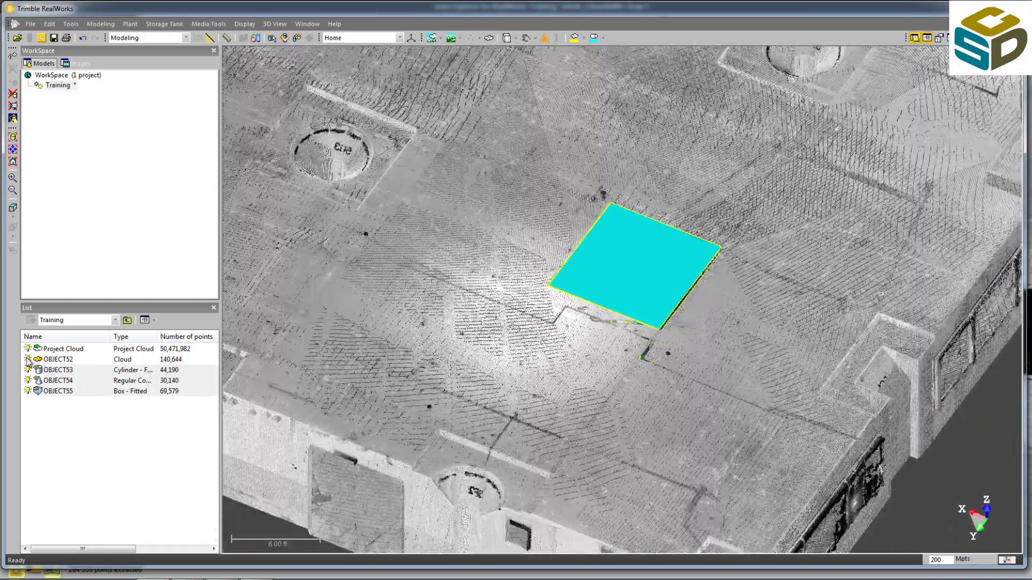
# Step: Start the Duplicator on the column objects using the Along a Line method with the X axis as direction
pyautogui.click(297, 38)
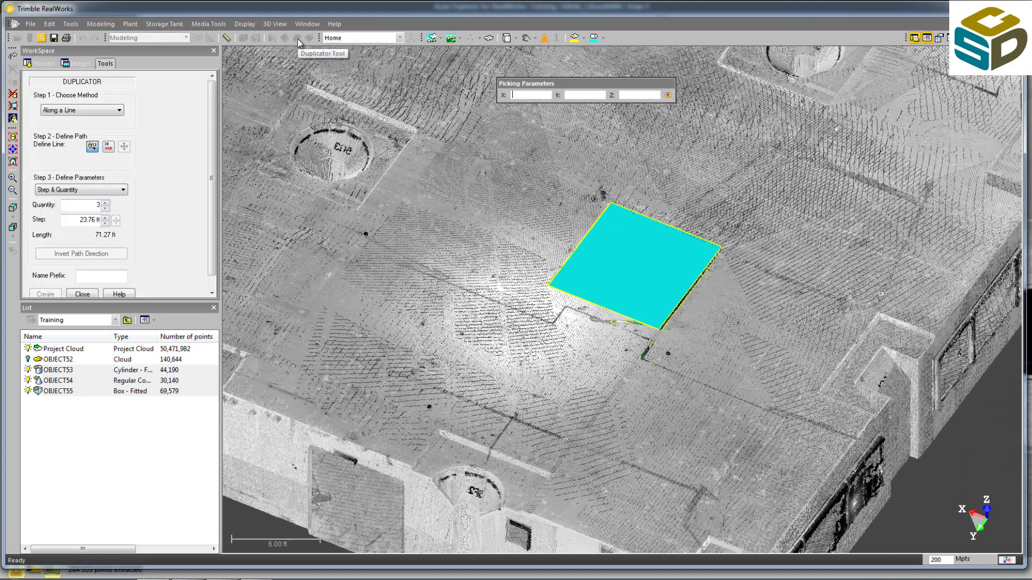
pyautogui.click(86, 110)
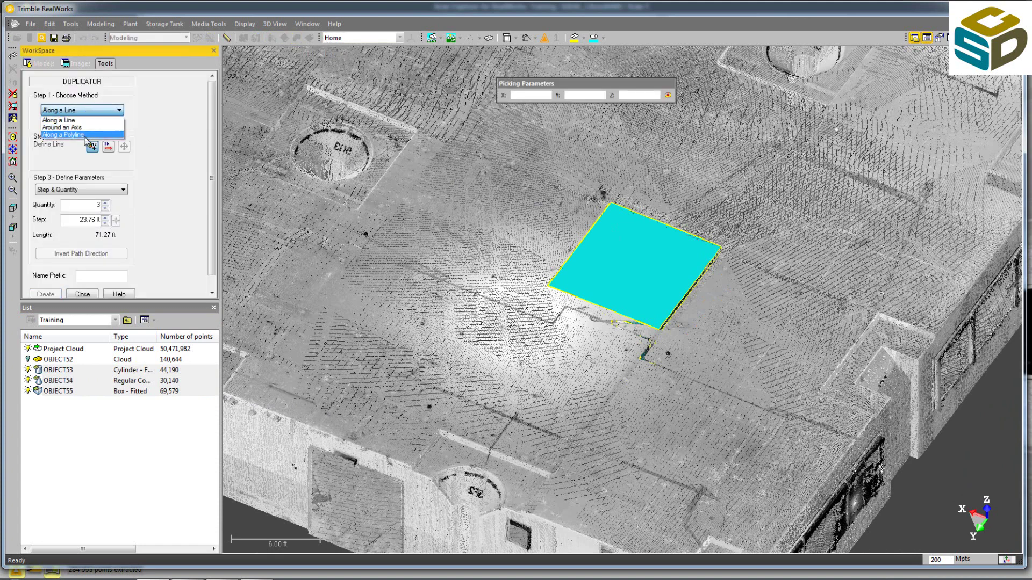
pyautogui.click(85, 121)
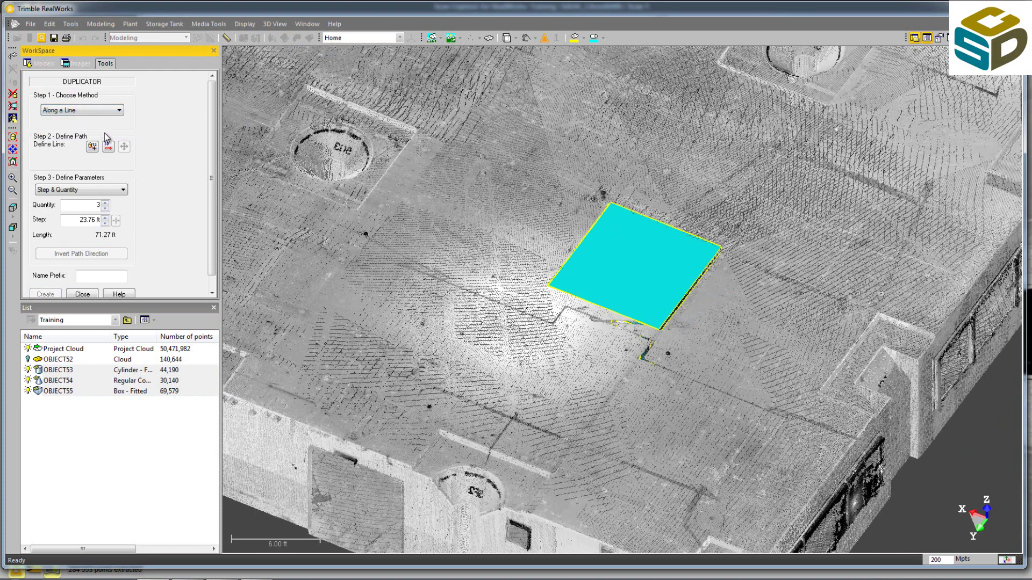
pyautogui.click(108, 147)
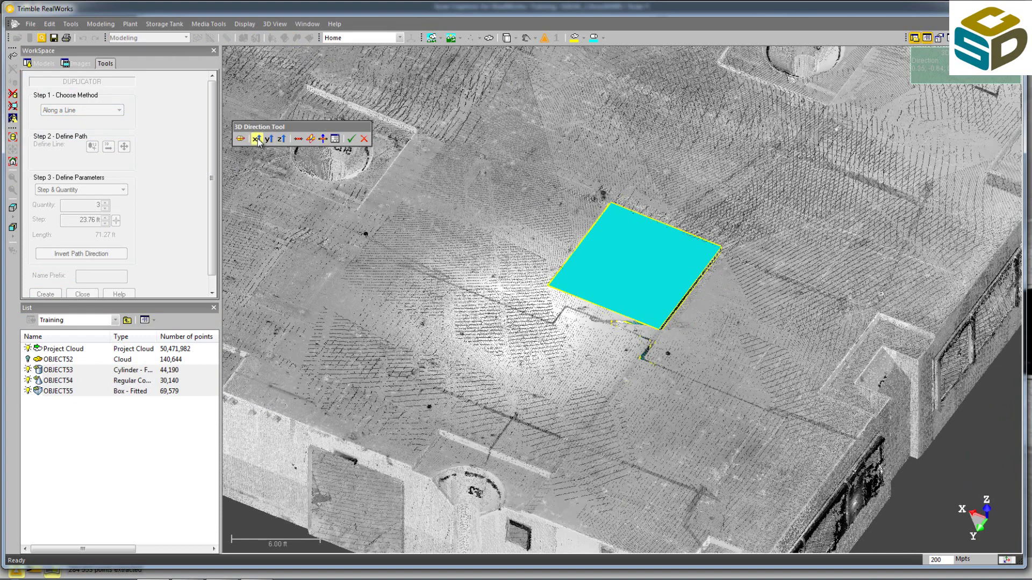
pyautogui.click(351, 139)
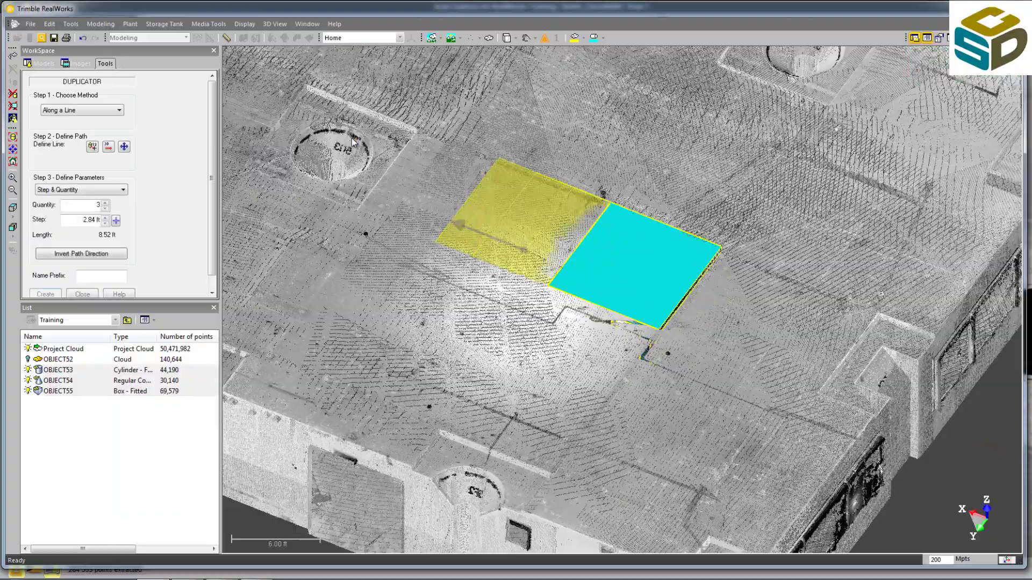
# Step: Space the three column copies 23.16 ft apart along the row of scanned columns
pyautogui.moveTo(555, 378); pyautogui.dragTo(695, 388)
pyautogui.scroll(-3, 696, 388)
pyautogui.moveTo(624, 357); pyautogui.dragTo(848, 339, button='middle')
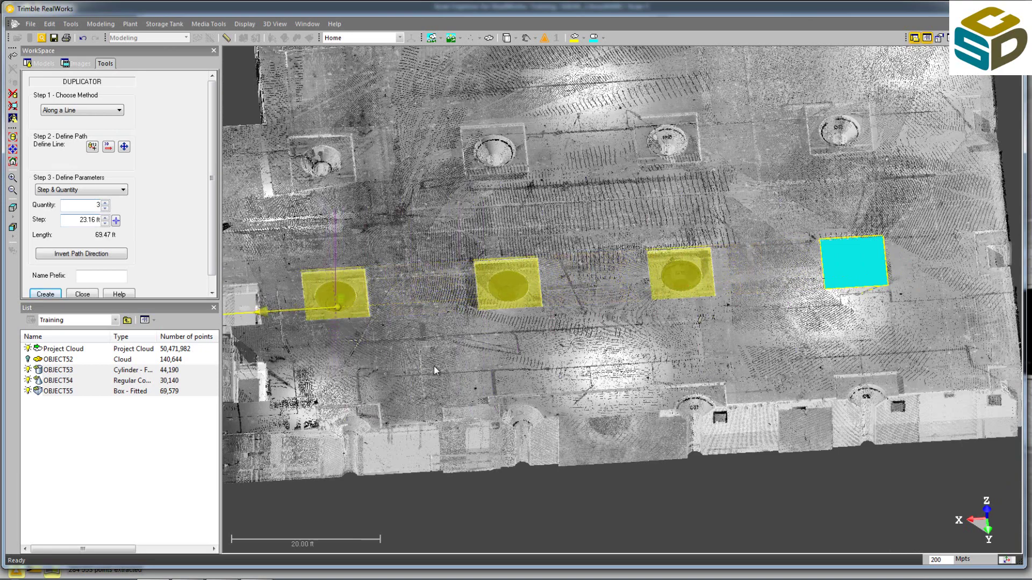
# Step: Check the previewed copies against the scanned drop panels up close and create the three duplicates
pyautogui.moveTo(431, 356); pyautogui.dragTo(603, 280)
pyautogui.scroll(5, 604, 280)
pyautogui.moveTo(618, 344); pyautogui.dragTo(738, 458, button='middle')
pyautogui.scroll(4, 598, 366)
pyautogui.moveTo(524, 406); pyautogui.dragTo(806, 414)
pyautogui.scroll(-1, 215, 231)
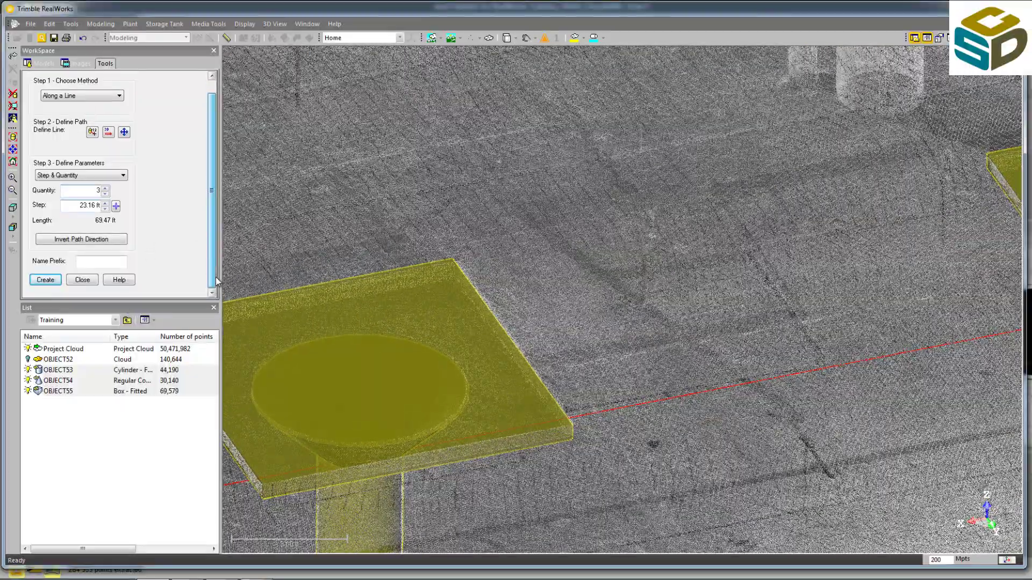
pyautogui.click(45, 279)
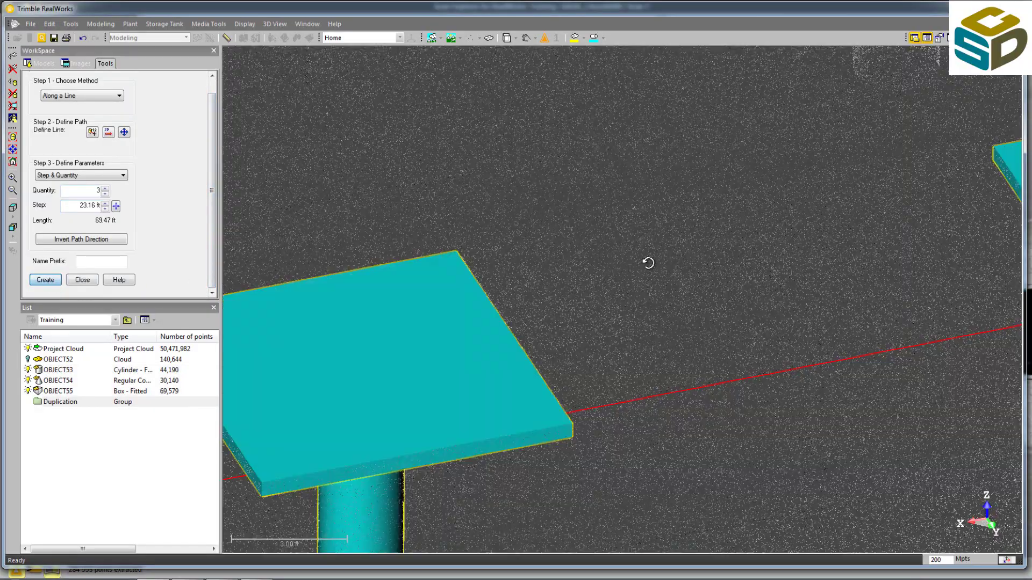
pyautogui.moveTo(648, 263); pyautogui.dragTo(560, 486)
pyautogui.scroll(-7, 614, 271)
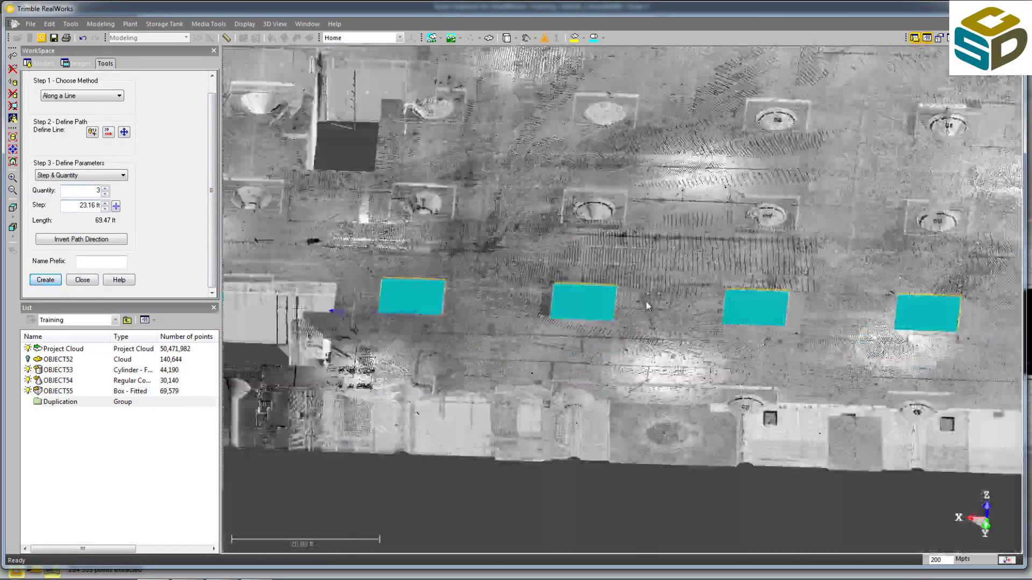
# Step: Move the original cylinder, cone and box into the Duplication group and select all column objects in it
pyautogui.moveTo(647, 306)
pyautogui.mouseDown()
pyautogui.moveTo(604, 313)
pyautogui.moveTo(399, 220)
pyautogui.moveTo(589, 329)
pyautogui.moveTo(649, 305)
pyautogui.mouseUp()
pyautogui.scroll(-3, 650, 304)
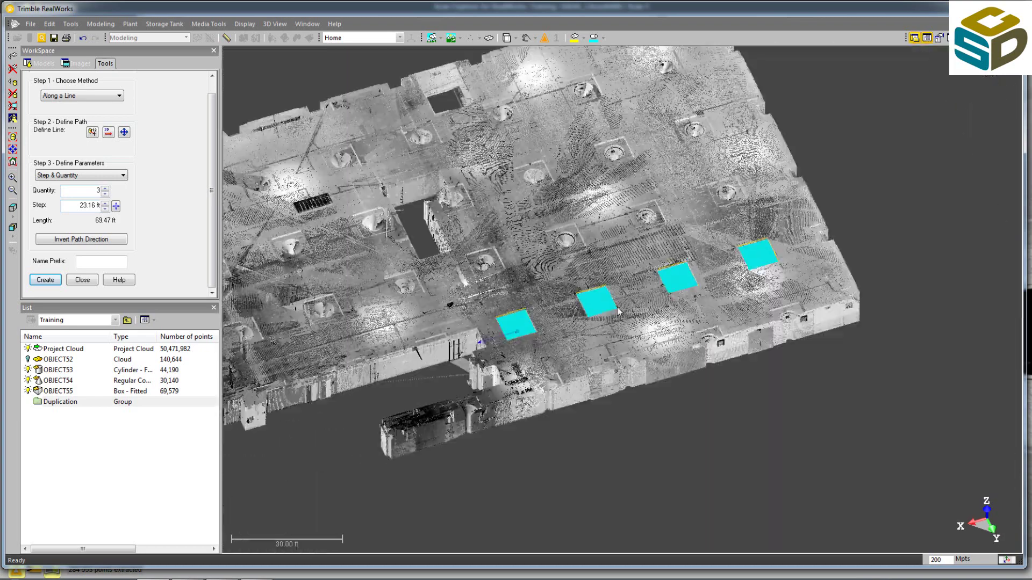
pyautogui.click(63, 371)
pyautogui.keyDown('shift'); pyautogui.click(60, 392); pyautogui.keyUp('shift')
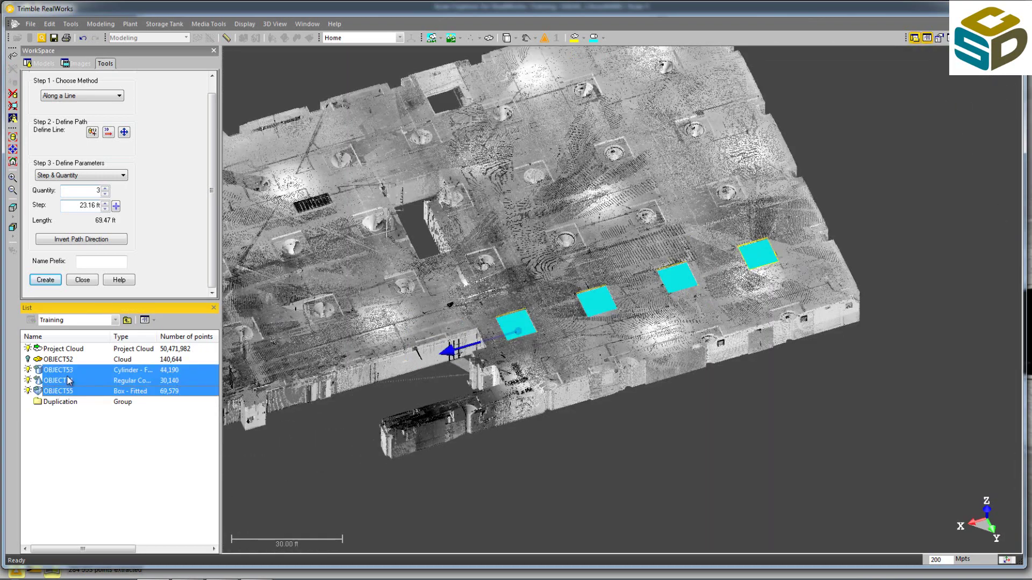
pyautogui.moveTo(69, 380); pyautogui.dragTo(69, 404)
pyautogui.click(68, 365)
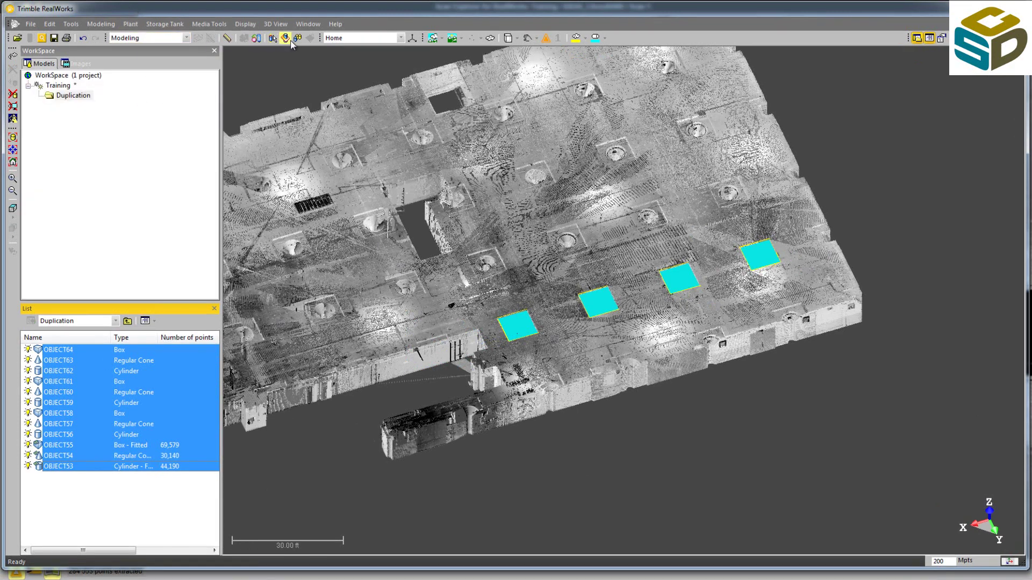
# Step: Start the Duplicator on the selected row of columns along a line in the Y axis direction and invert the path direction
pyautogui.click(297, 39)
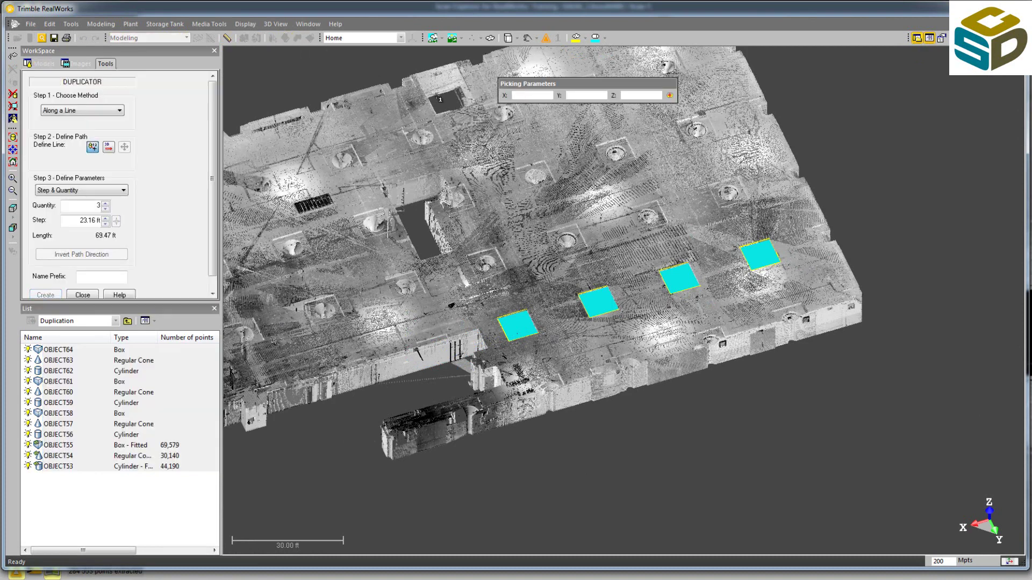
pyautogui.click(119, 147)
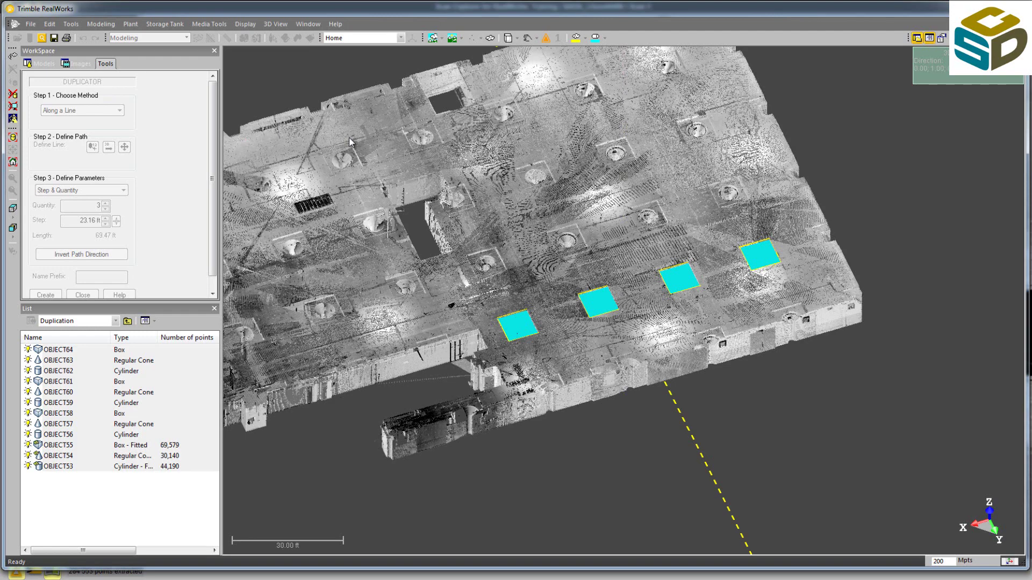
pyautogui.click(352, 140)
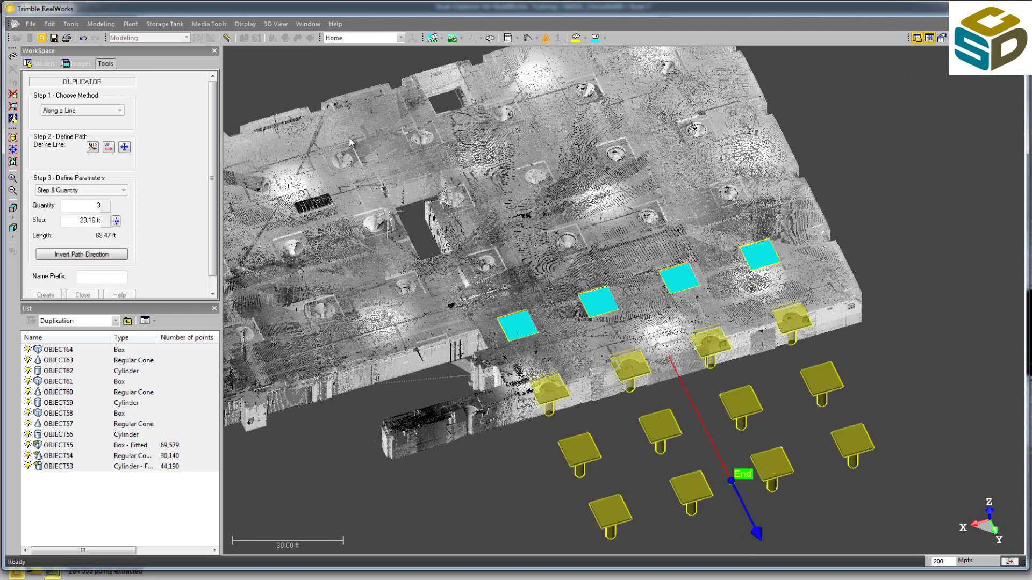
pyautogui.click(87, 256)
# Step: Space the three copies of the column row 23.76 ft apart, aligning the previewed columns with the scanned drop panels
pyautogui.moveTo(516, 344); pyautogui.dragTo(541, 356)
pyautogui.moveTo(541, 356); pyautogui.dragTo(684, 254, button='middle')
pyautogui.scroll(5, 530, 266)
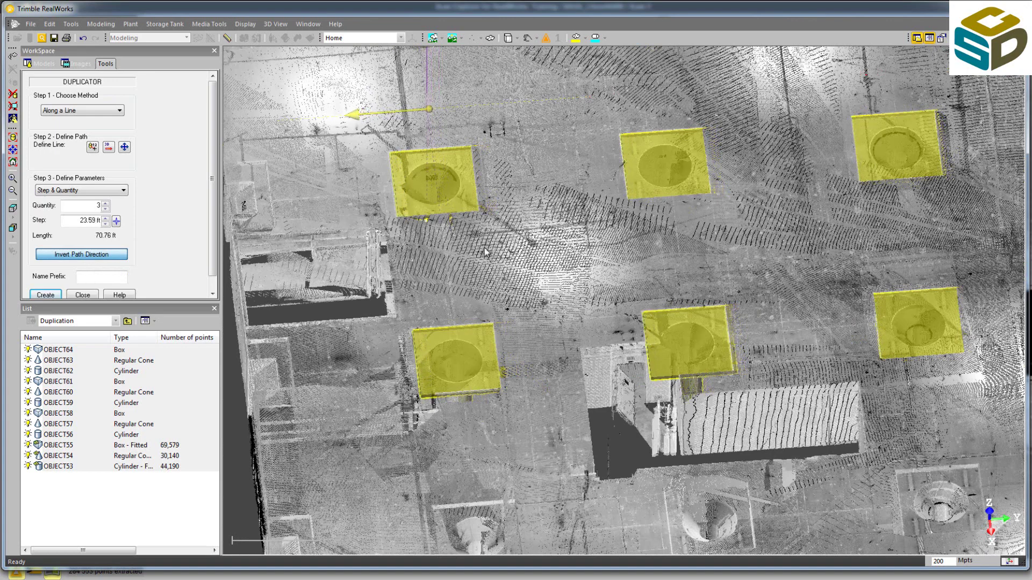
pyautogui.moveTo(580, 329); pyautogui.dragTo(476, 300)
pyautogui.scroll(6, 567, 325)
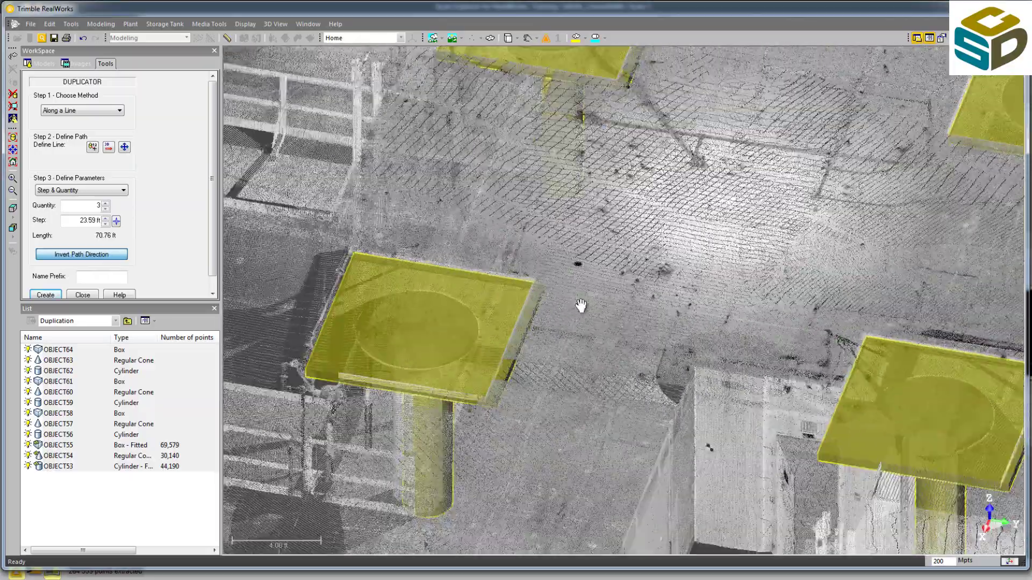
pyautogui.moveTo(581, 306); pyautogui.dragTo(414, 223)
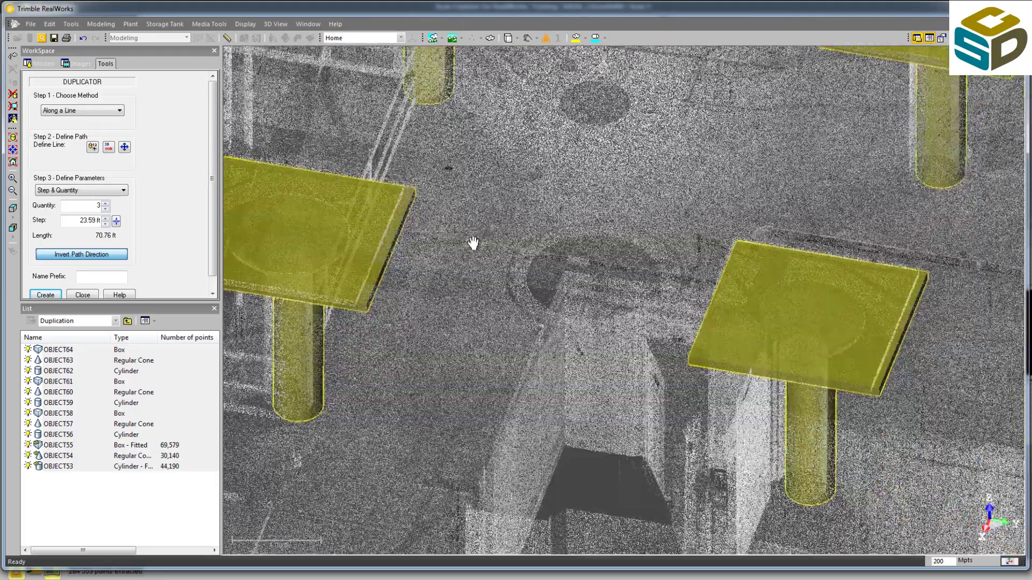
pyautogui.moveTo(492, 251)
pyautogui.mouseDown()
pyautogui.moveTo(611, 345)
pyautogui.moveTo(621, 404)
pyautogui.moveTo(587, 479)
pyautogui.moveTo(576, 544)
pyautogui.mouseUp()
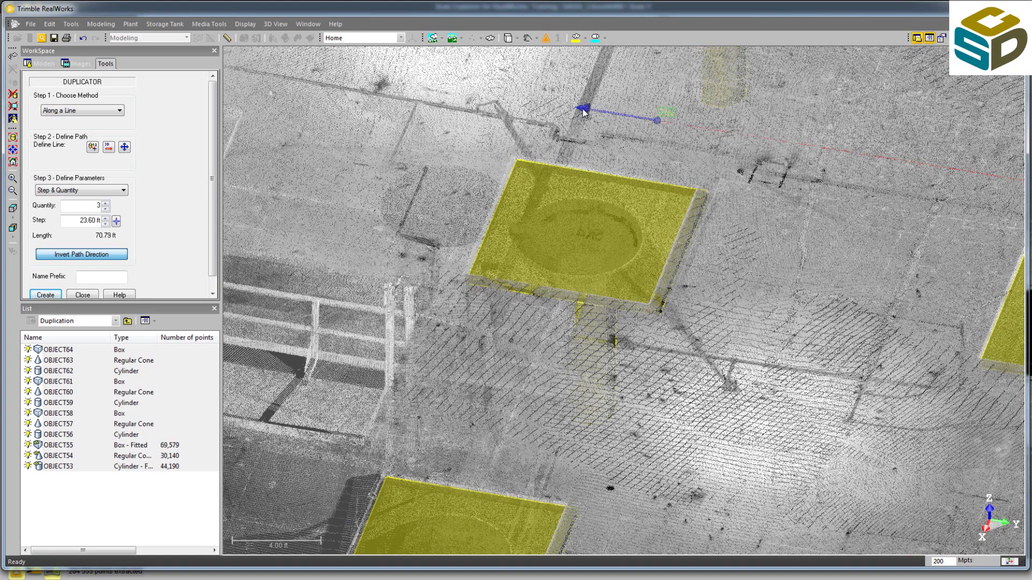
pyautogui.moveTo(583, 112); pyautogui.dragTo(575, 114)
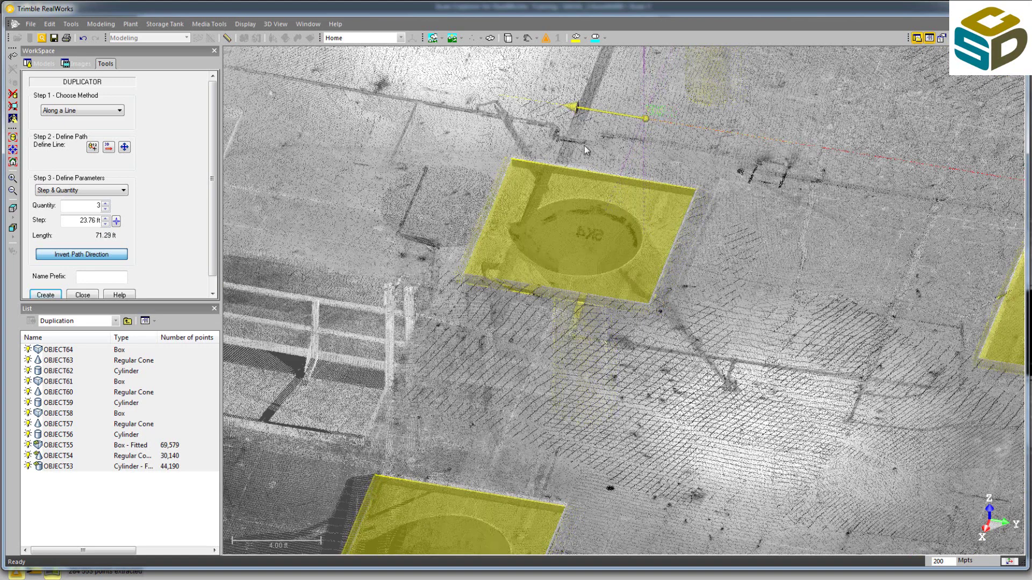
# Step: Create the three duplicate rows of columns and close the Duplicator
pyautogui.scroll(-5, 662, 349)
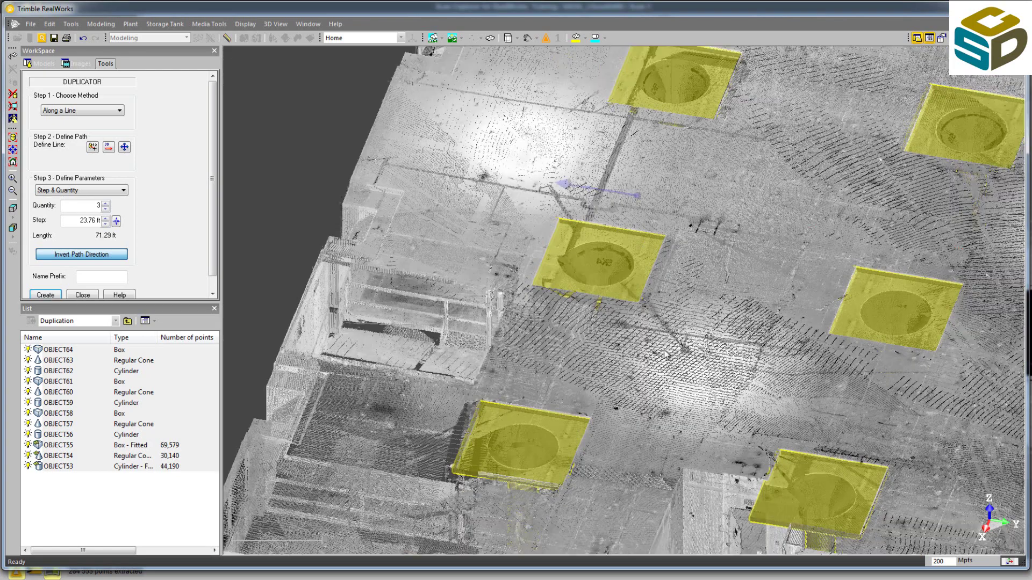
pyautogui.scroll(-5, 634, 357)
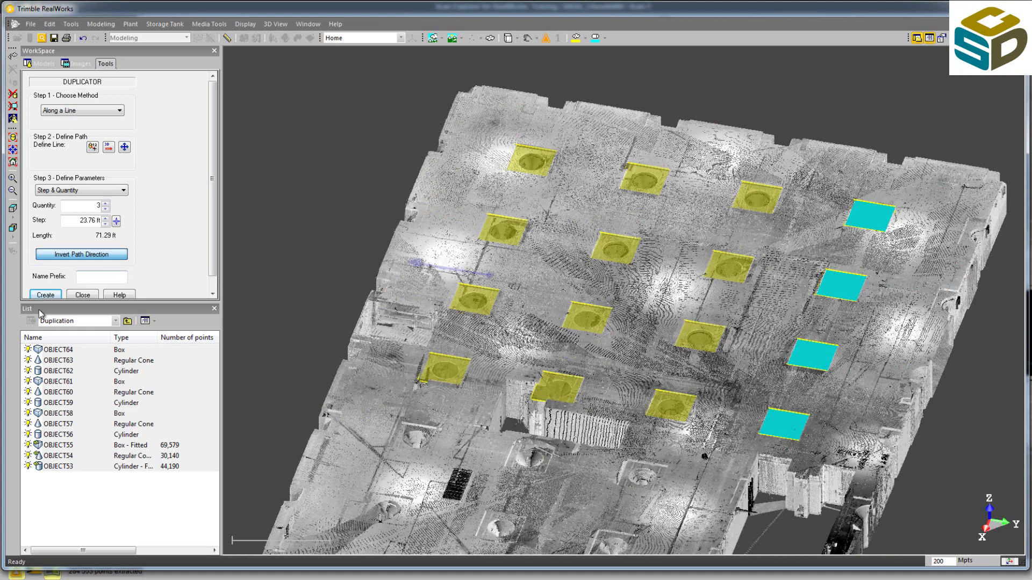
pyautogui.click(45, 295)
pyautogui.click(83, 295)
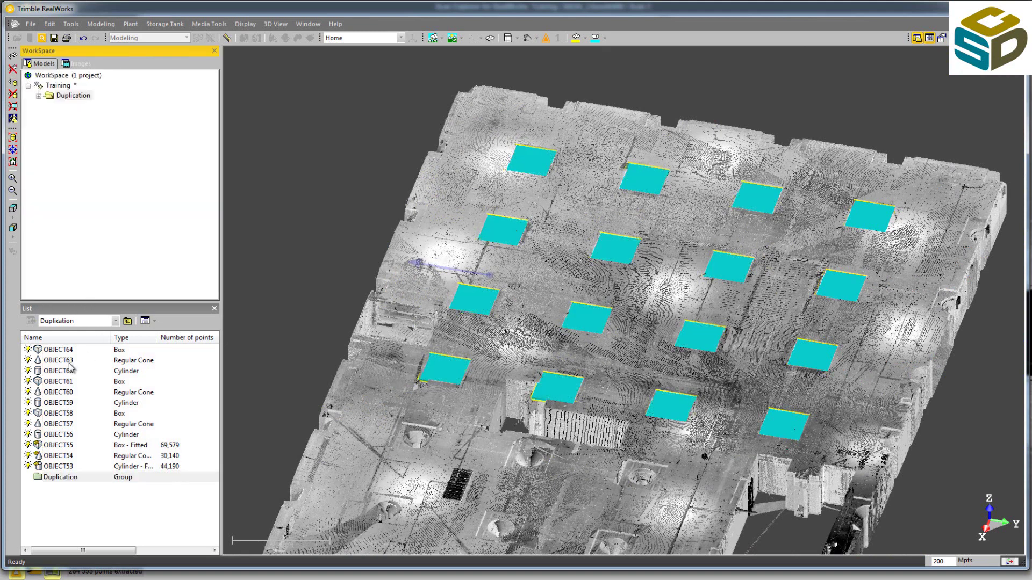
# Step: Return to the Training project level and hide the project cloud to view the modeled columns on their own from below
pyautogui.click(127, 321)
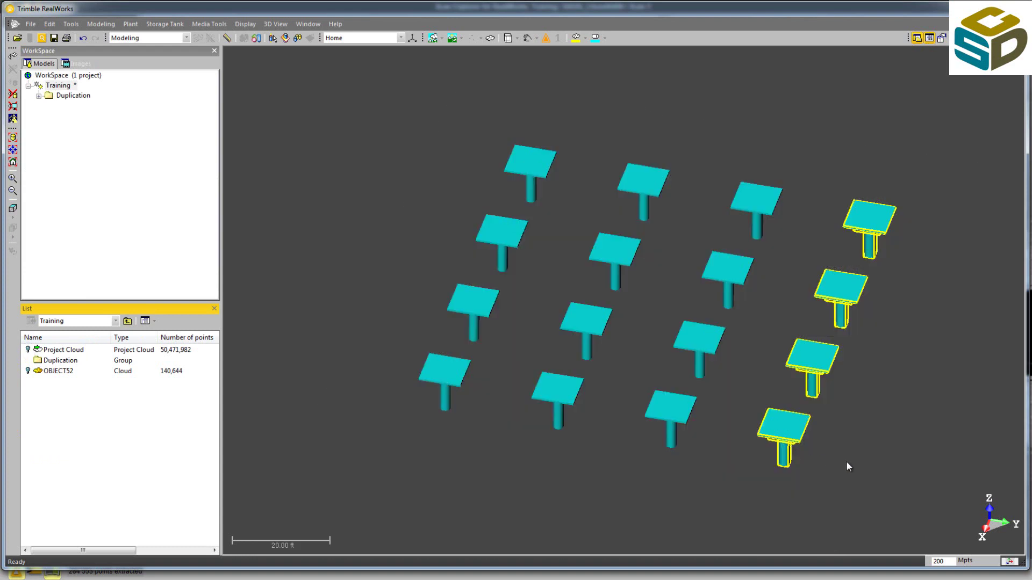
pyautogui.moveTo(847, 467)
pyautogui.mouseDown()
pyautogui.moveTo(661, 444)
pyautogui.moveTo(466, 383)
pyautogui.moveTo(396, 373)
pyautogui.moveTo(714, 334)
pyautogui.moveTo(725, 321)
pyautogui.moveTo(672, 350)
pyautogui.moveTo(543, 482)
pyautogui.mouseUp()
pyautogui.click(542, 482)
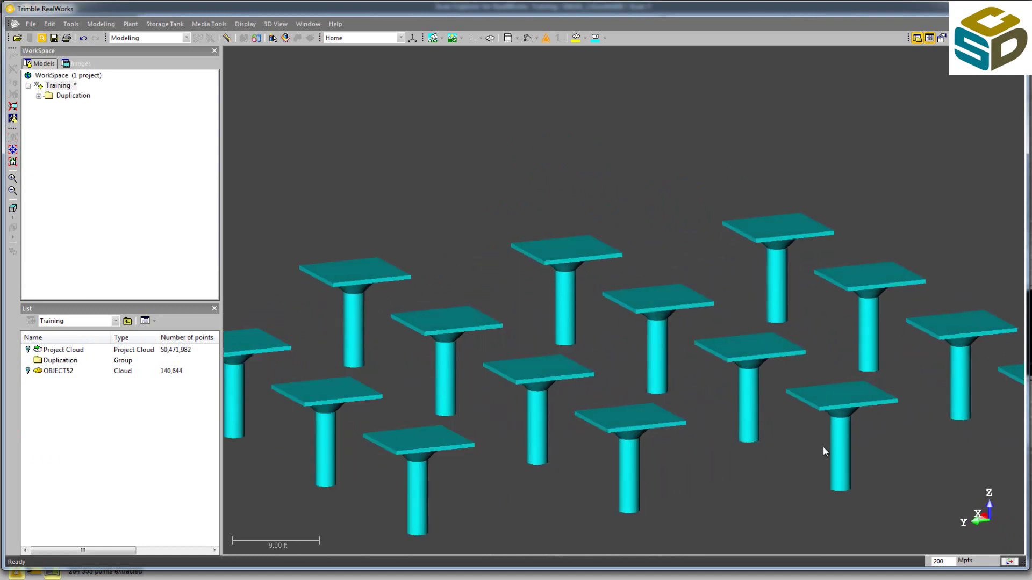
# Step: Inspect the grid of modeled columns from another angle and display the project cloud around them again
pyautogui.moveTo(826, 448); pyautogui.dragTo(783, 444)
pyautogui.scroll(2, 672, 394)
pyautogui.scroll(-4, 732, 433)
pyautogui.click(28, 349)
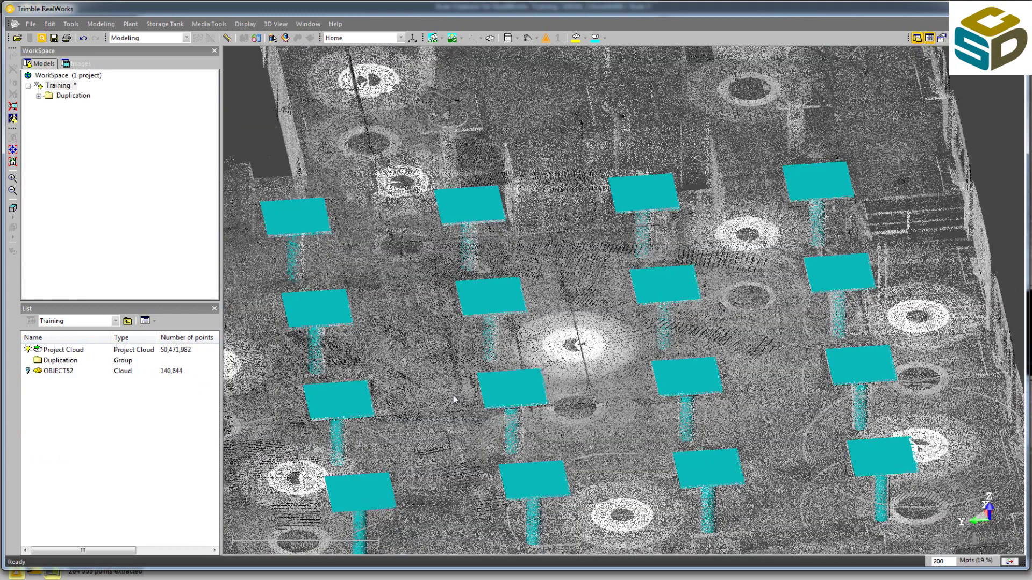